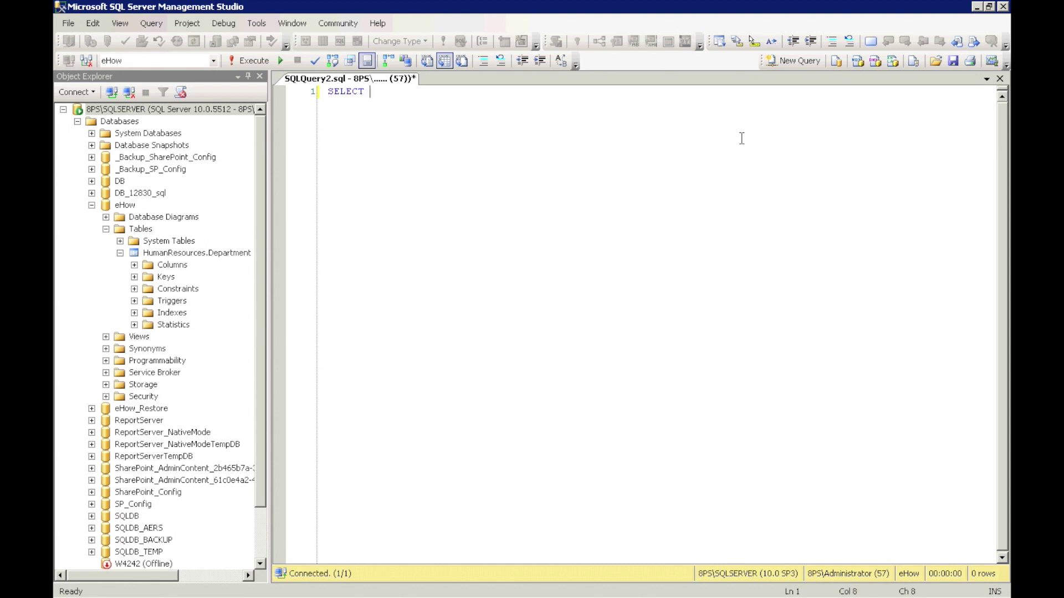
Step: List HumanResources.Department's columns and begin the query with SELECT DepartmentID, Name, starting FROM on the next line
left_click(135, 265)
left_click(491, 101)
type("DepartmentID")
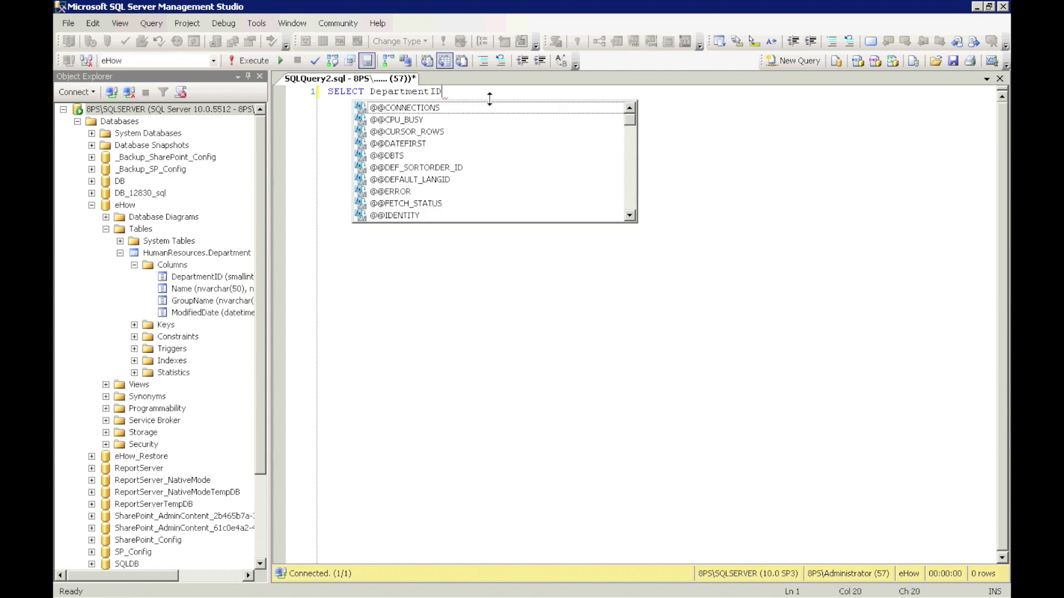
type(", Name")
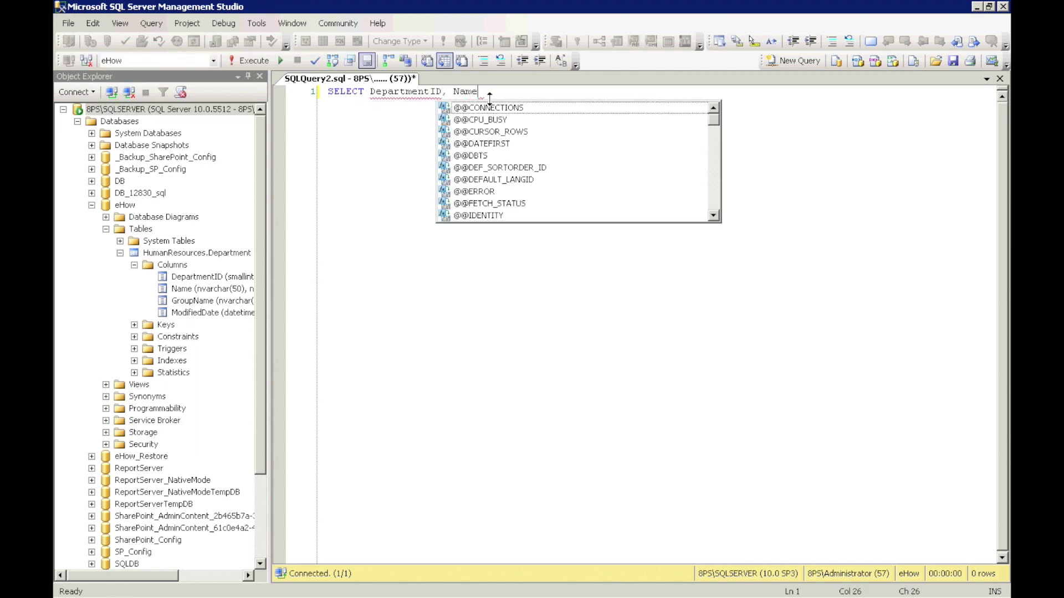
key("Return")
type("FROM ")
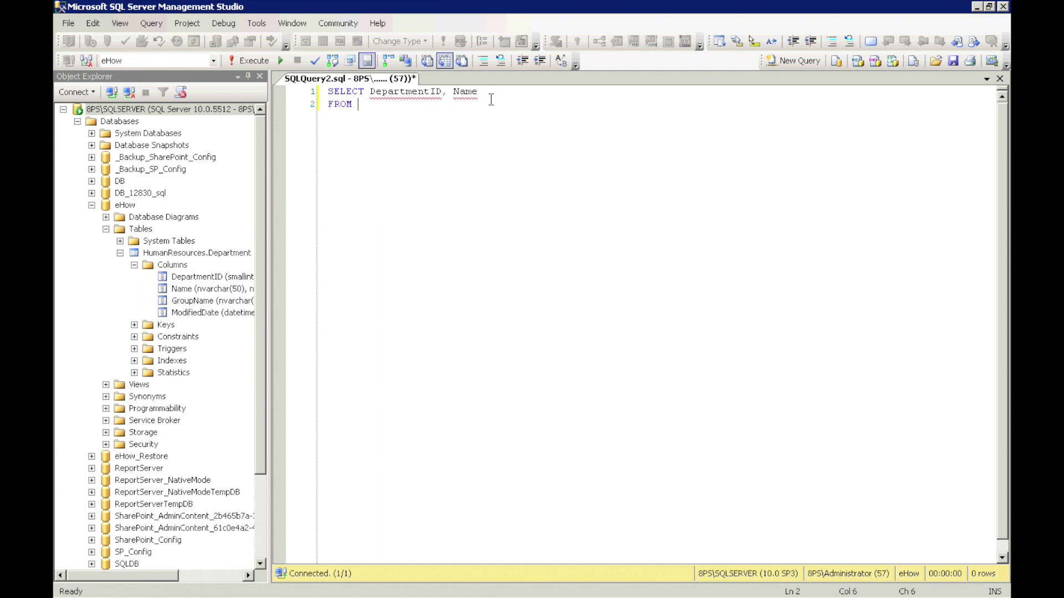
type("Huma")
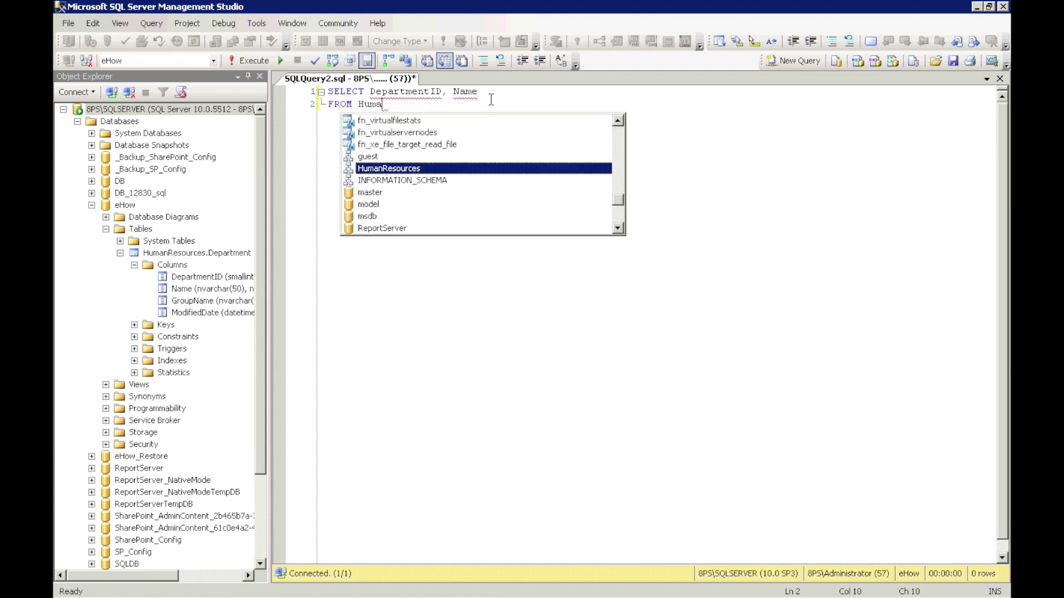